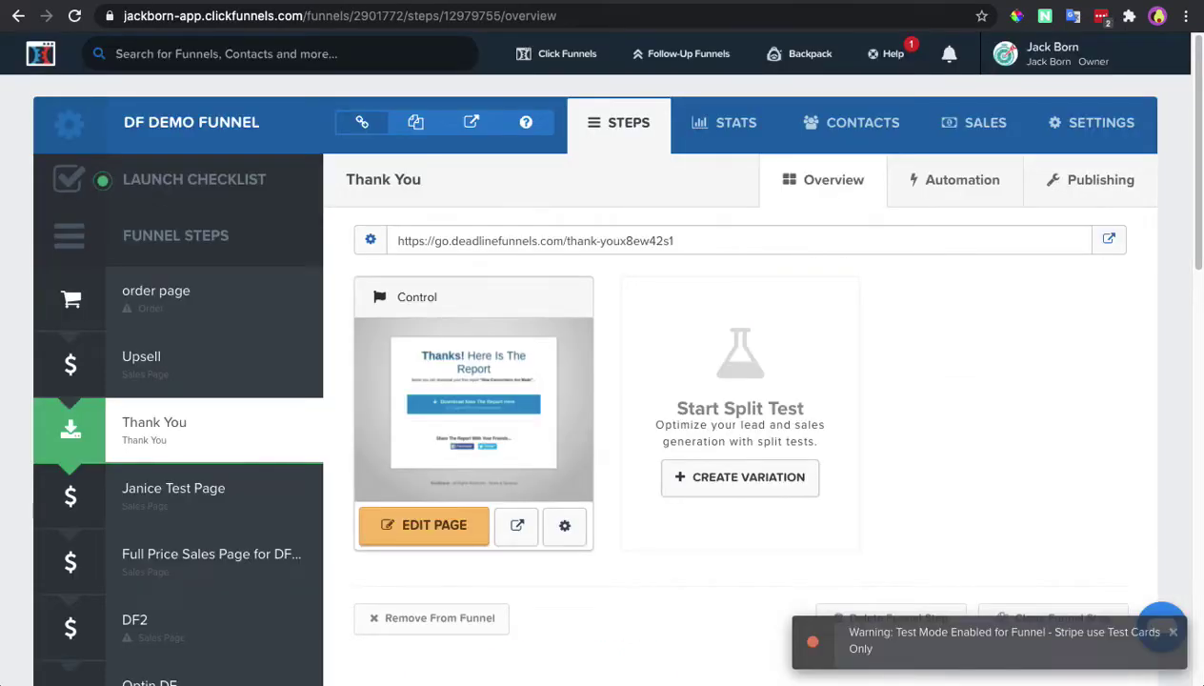
Step: Copy the main tracking script from Deadline Funnel's Your Tracking Code dialog
left_click(212, 2)
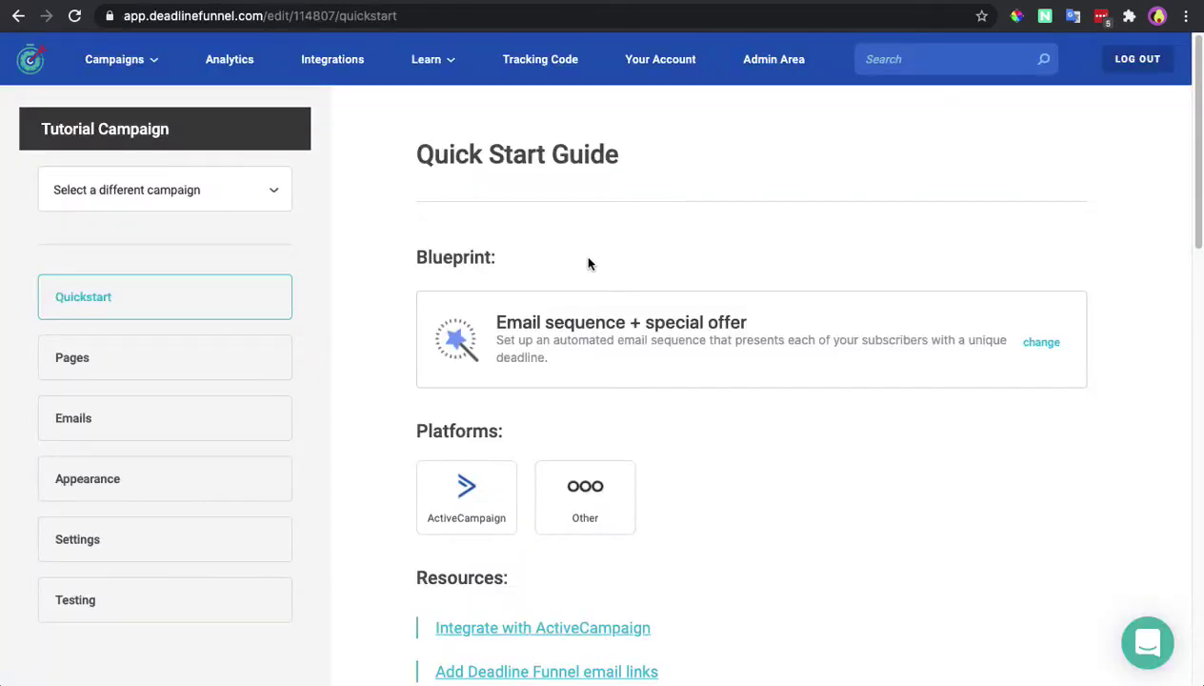
left_click(546, 66)
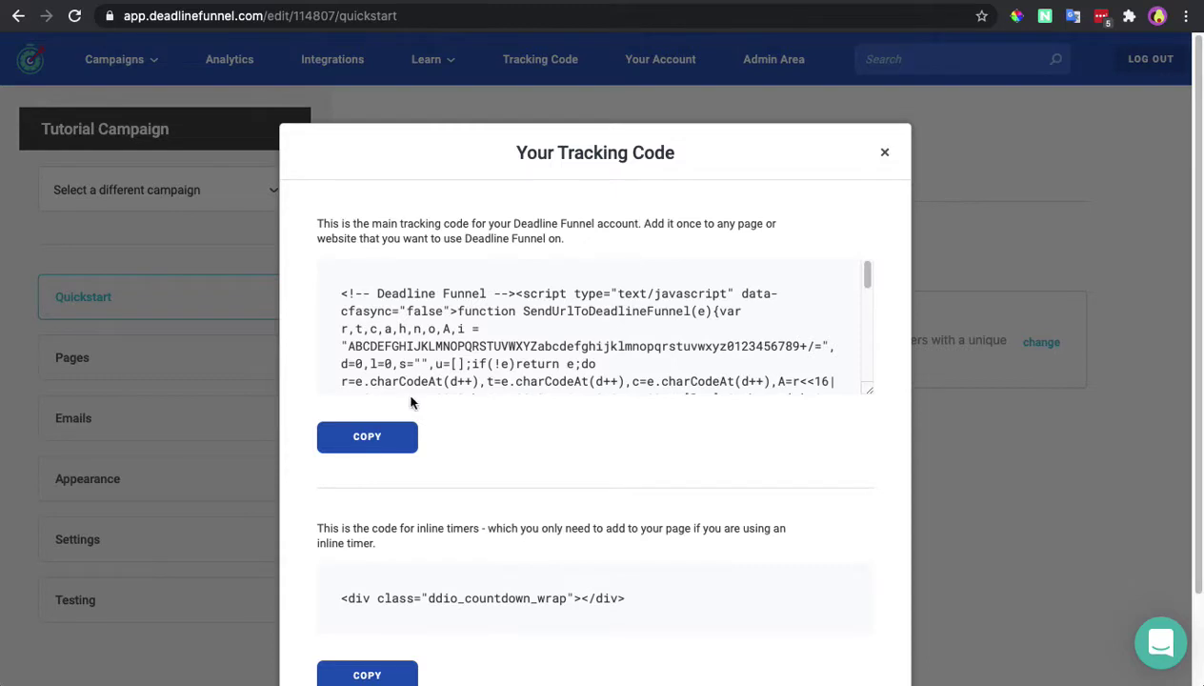
left_click(378, 448)
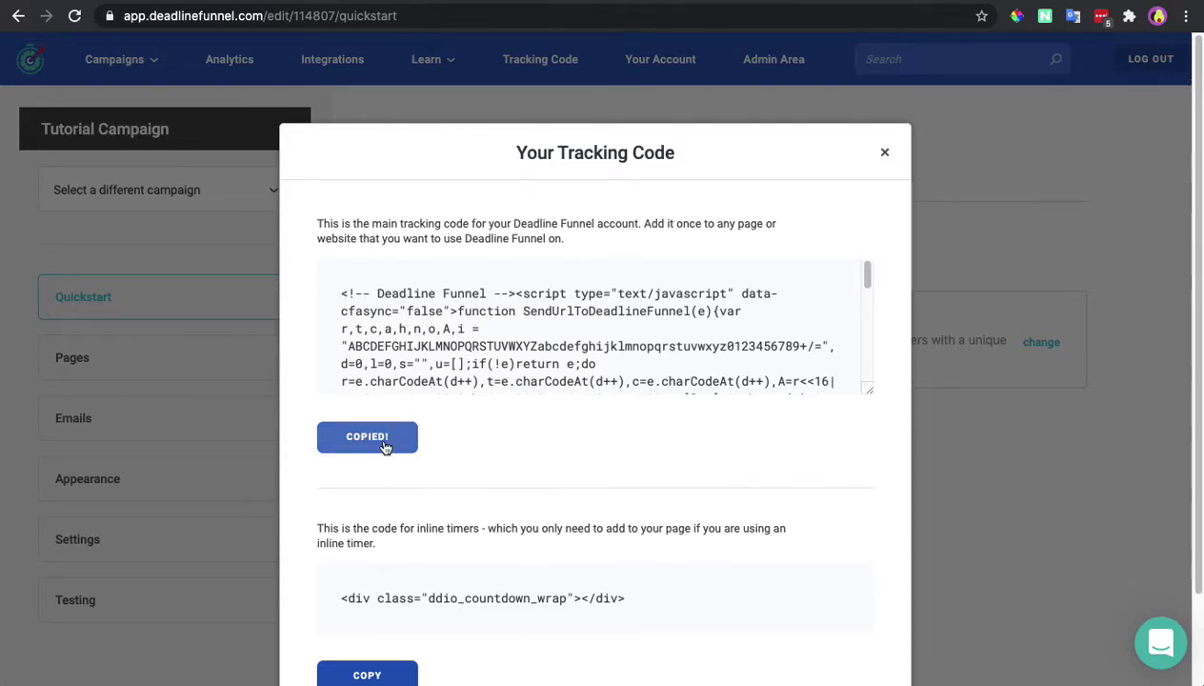
Step: Paste the Deadline Funnel script into DF Demo Funnel's Body Tracking Code and save the settings
left_click(885, 152)
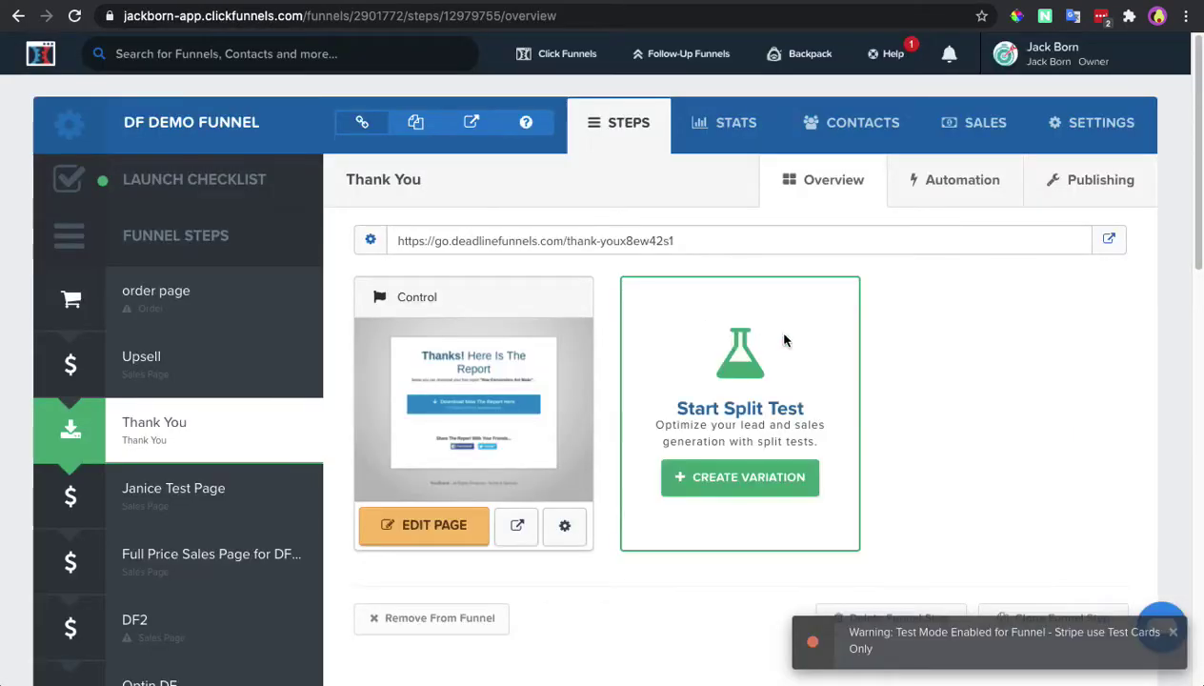
left_click(1106, 132)
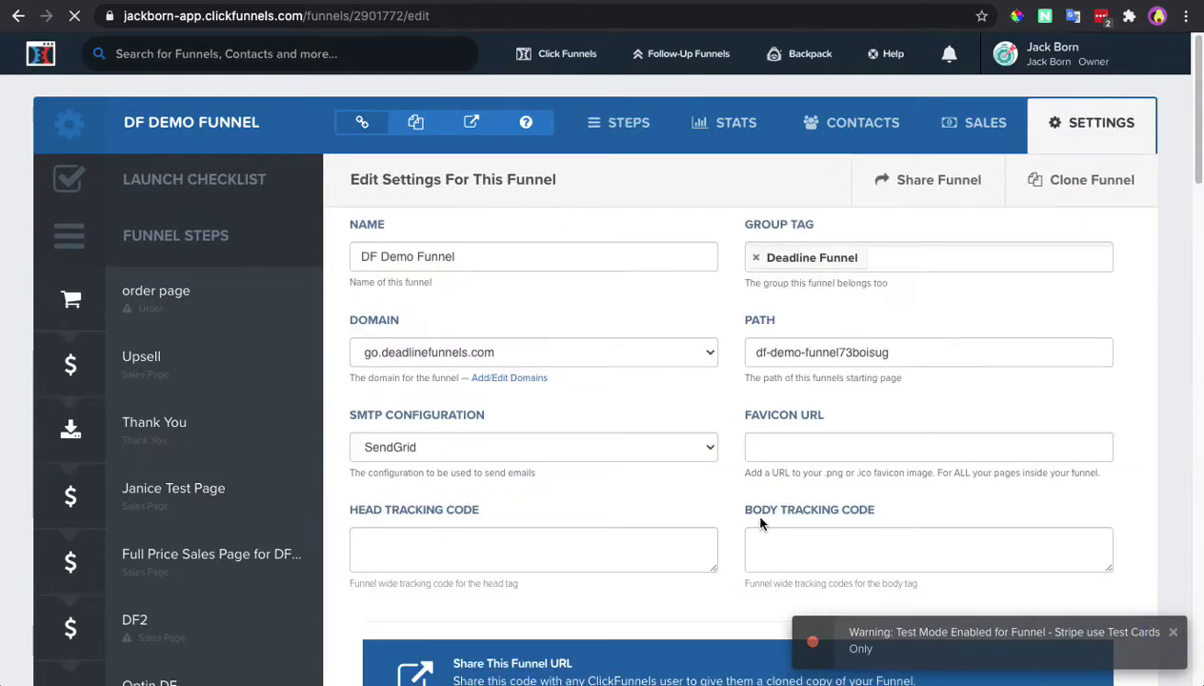
left_click(827, 540)
key("ctrl+v")
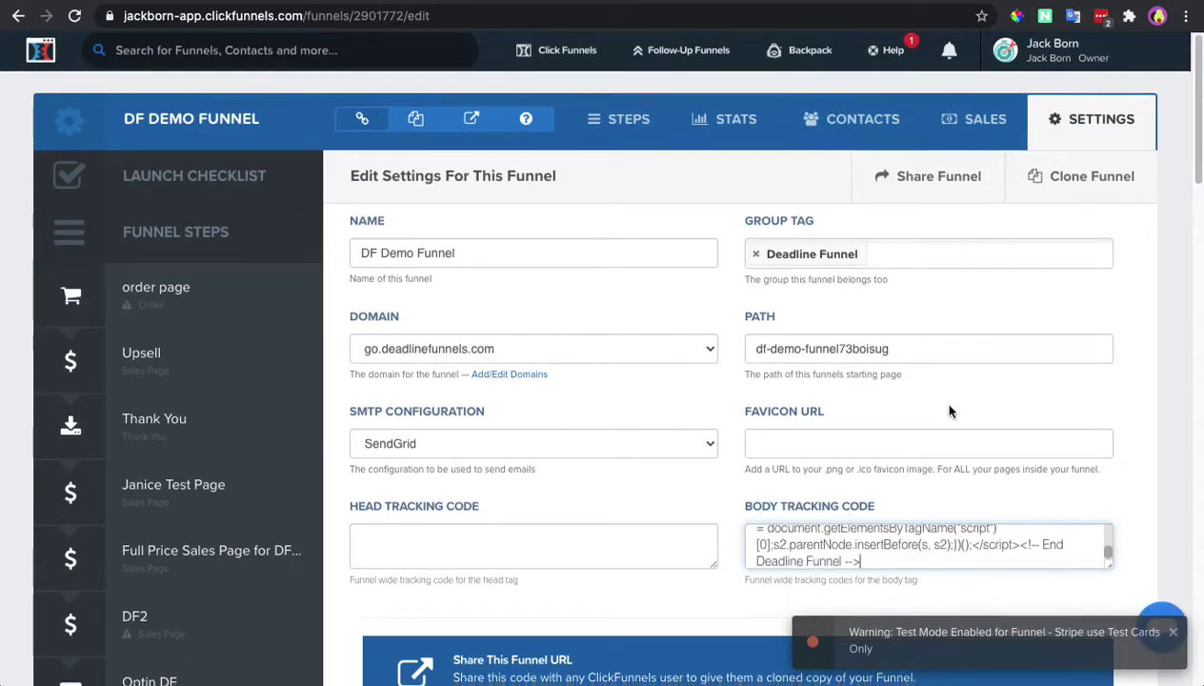
scroll(952, 419, "down", 15)
scroll(945, 422, "down", 10)
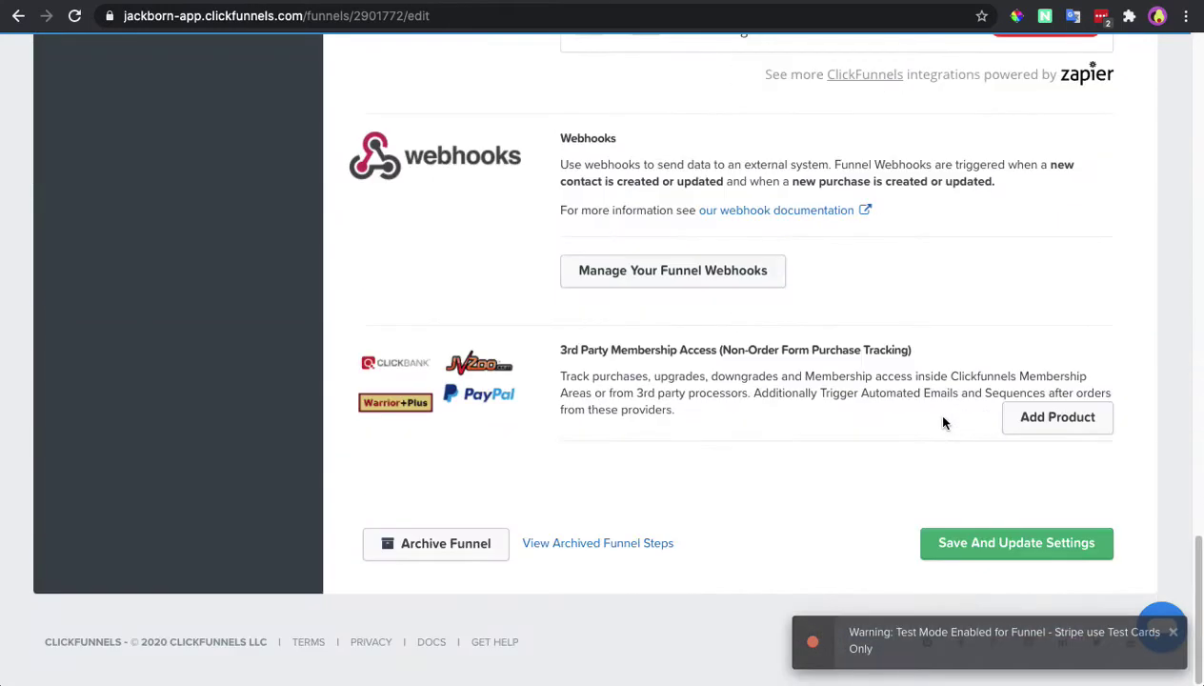
left_click(1025, 551)
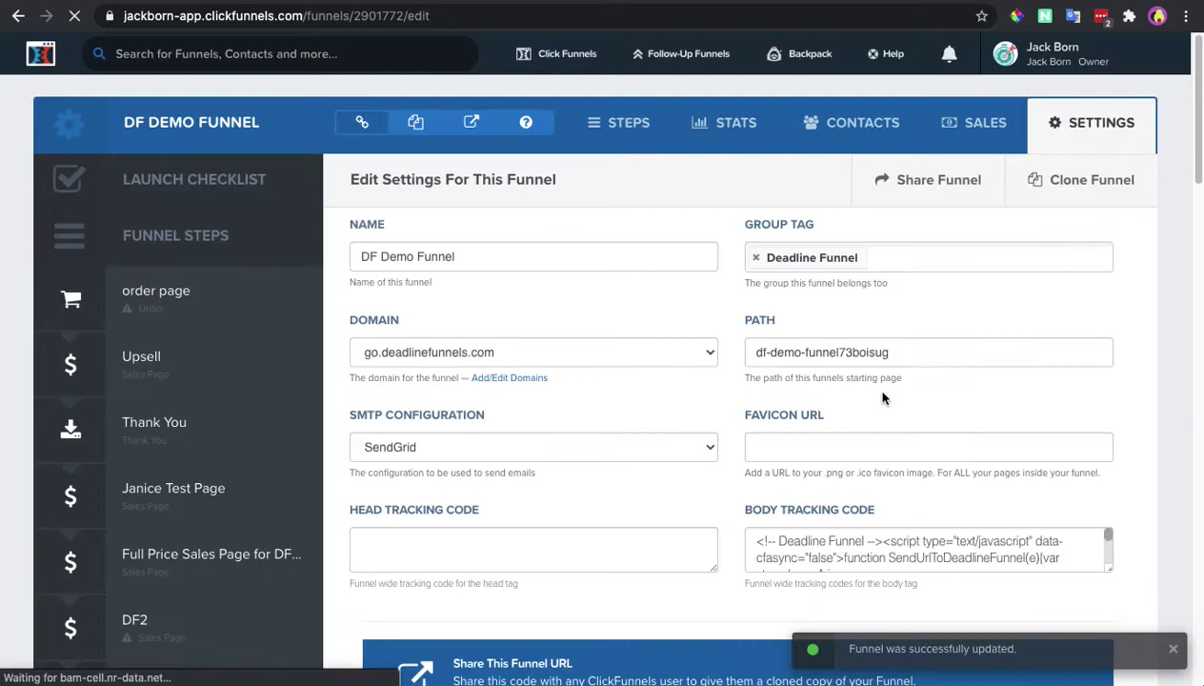
Step: Open the funnel's Thank You step overview and select its page URL
left_click(209, 437)
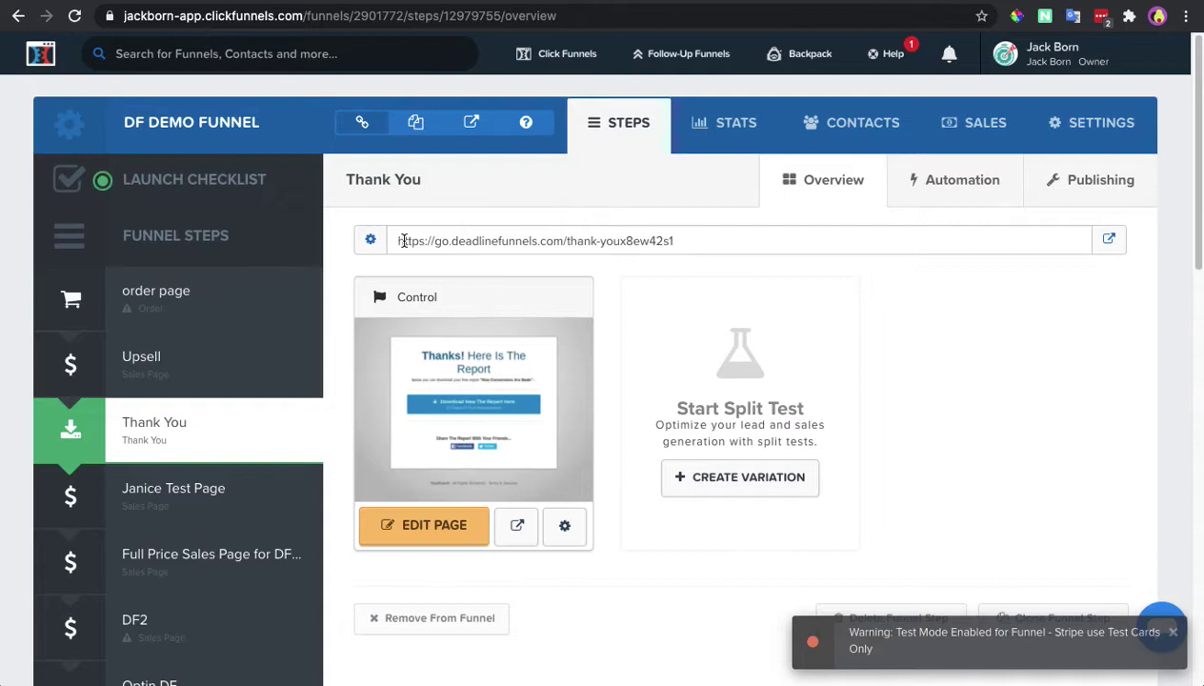
left_click(701, 242)
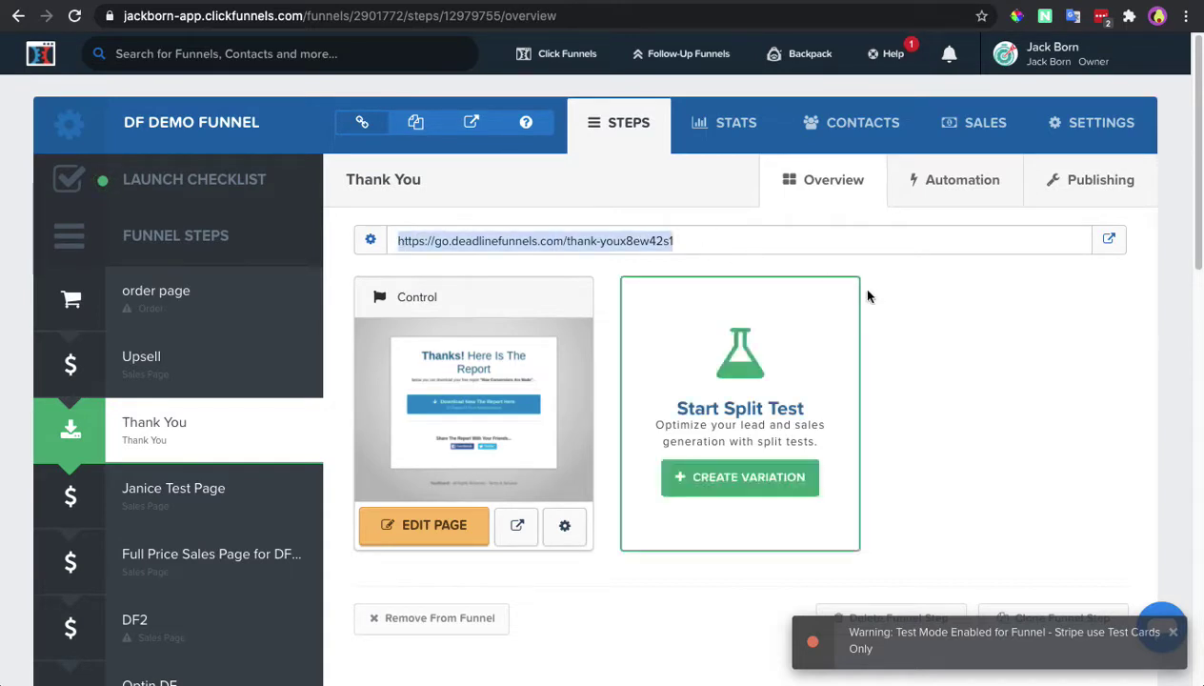
left_click(913, 292)
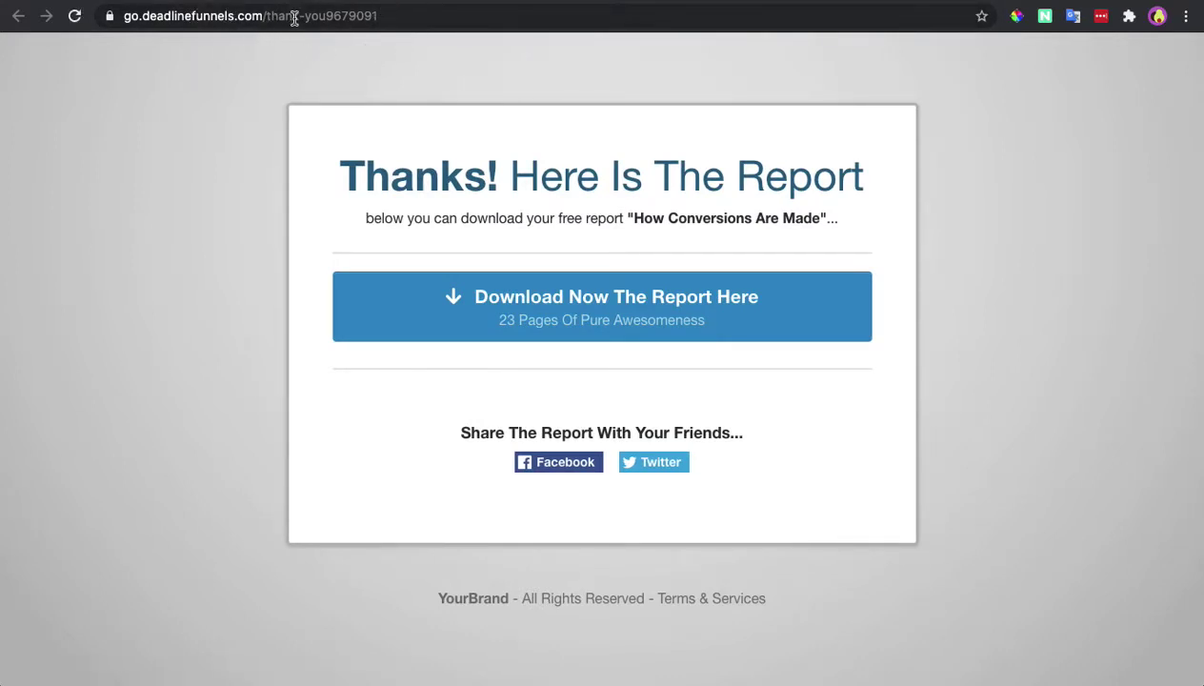
Step: Copy the live thank-you page's URL and switch back to Deadline Funnel
left_click(386, 17)
key("ctrl+c")
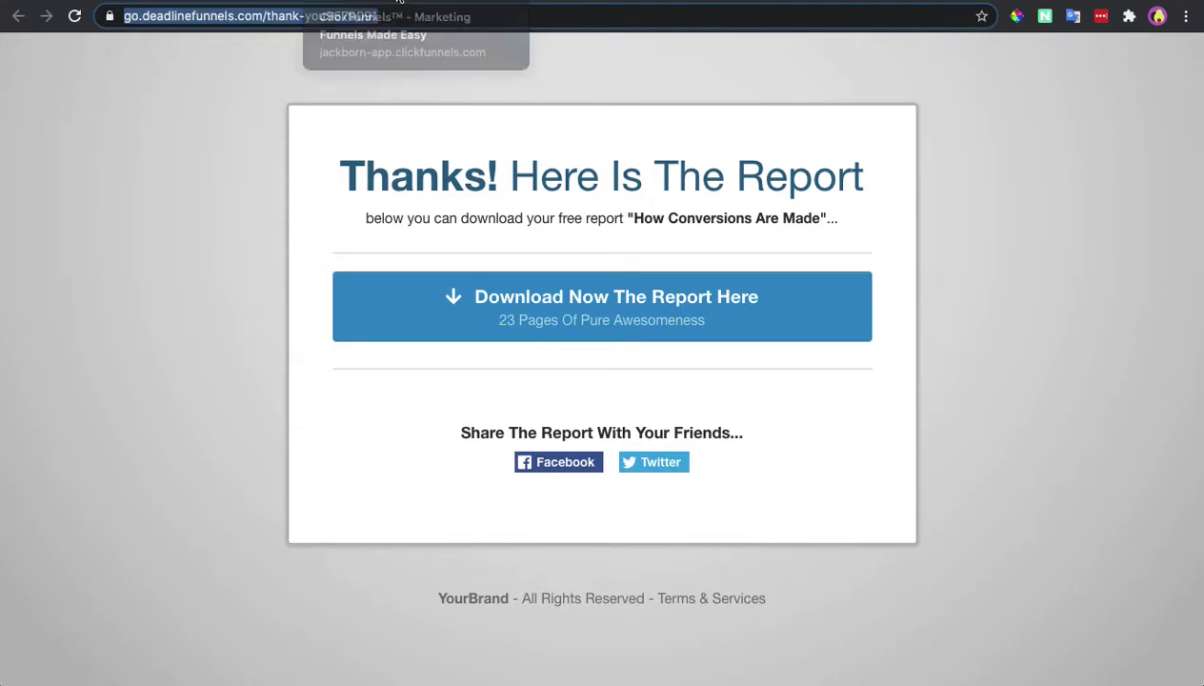
left_click(241, 2)
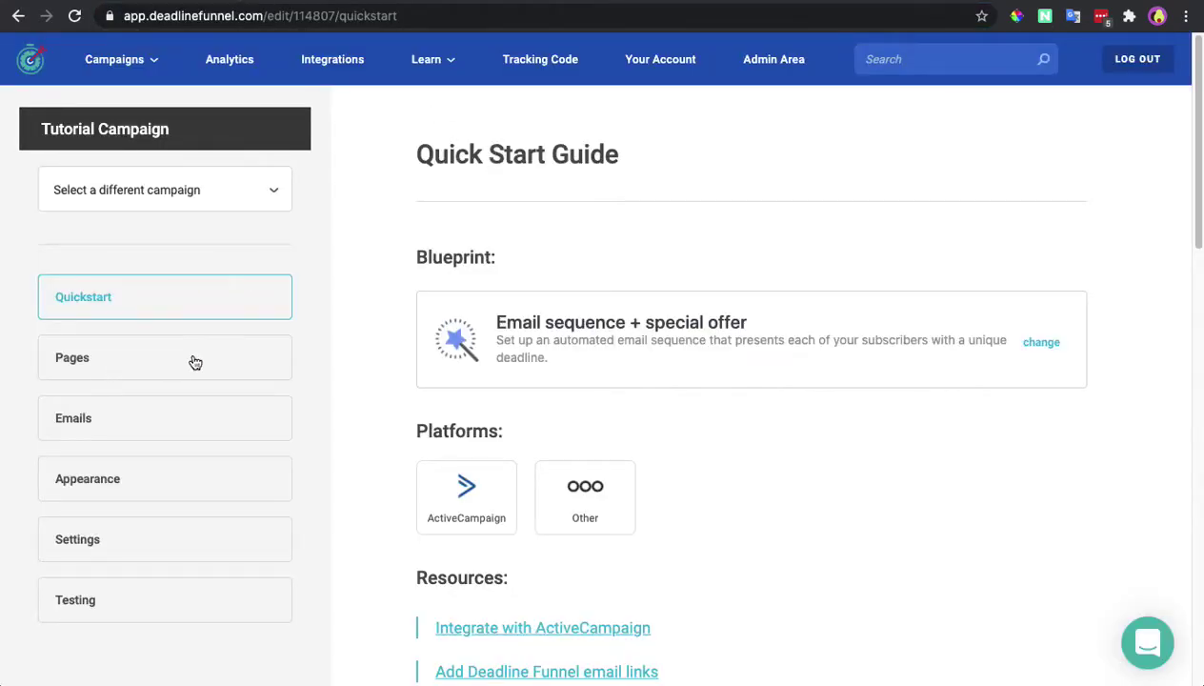
left_click(118, 362)
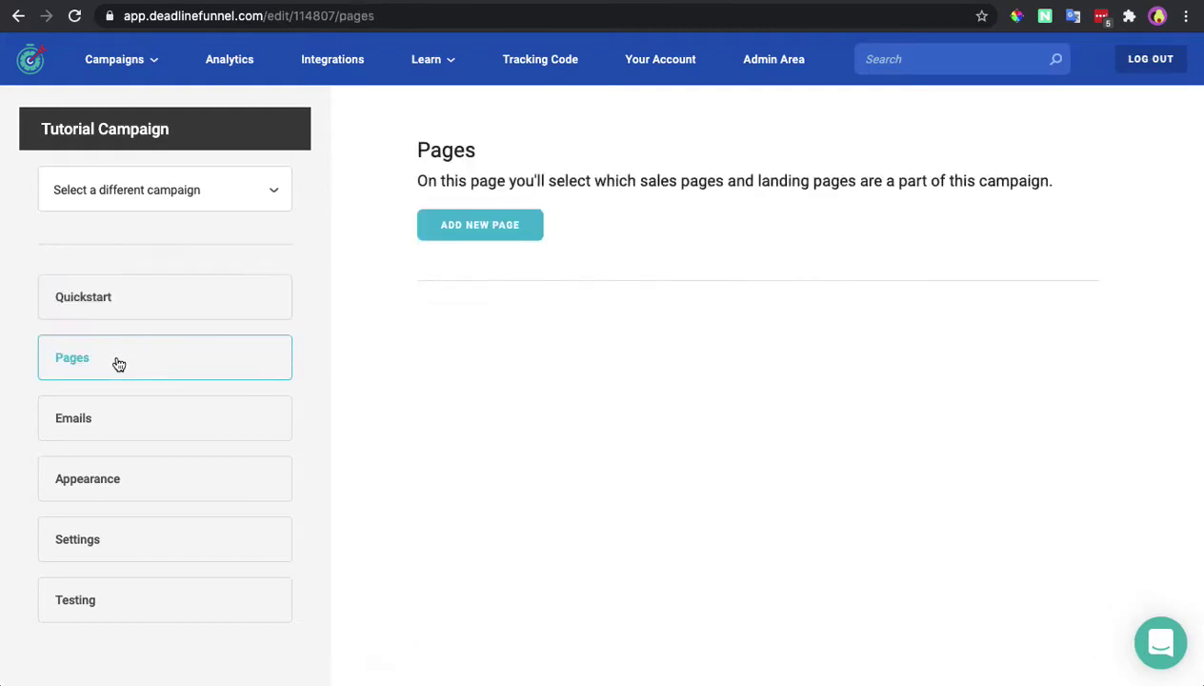
left_click(484, 234)
left_click(662, 384)
key("ctrl+v")
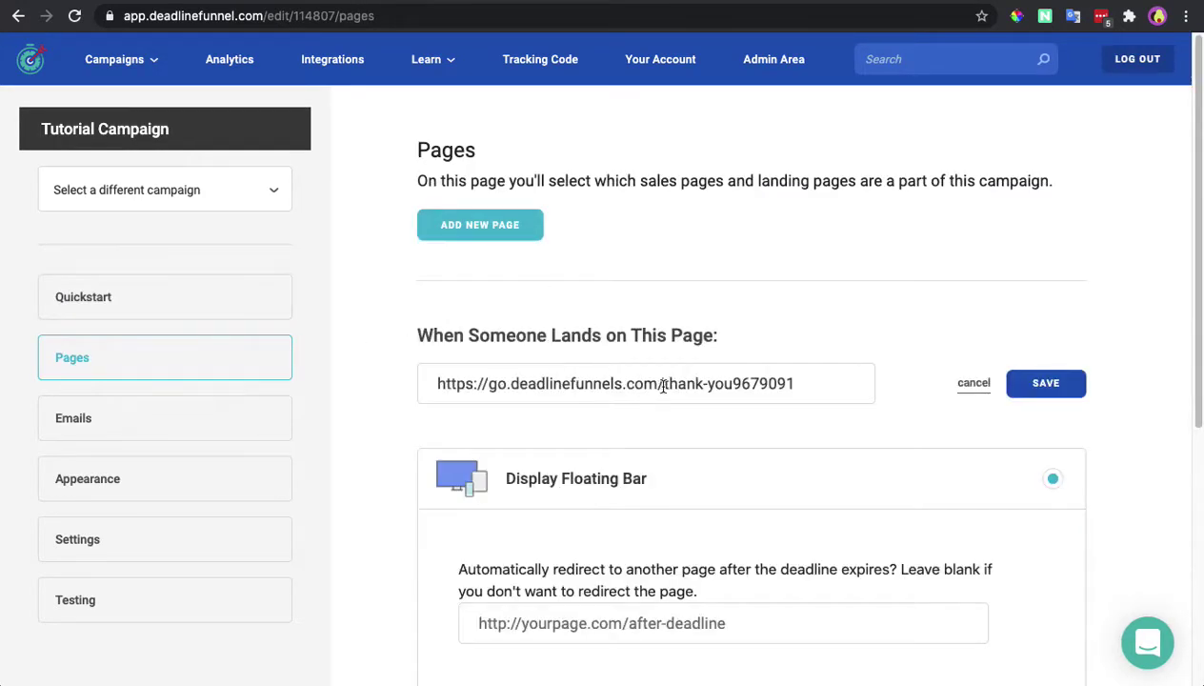
scroll(825, 406, "down", 2)
scroll(648, 397, "down", 3)
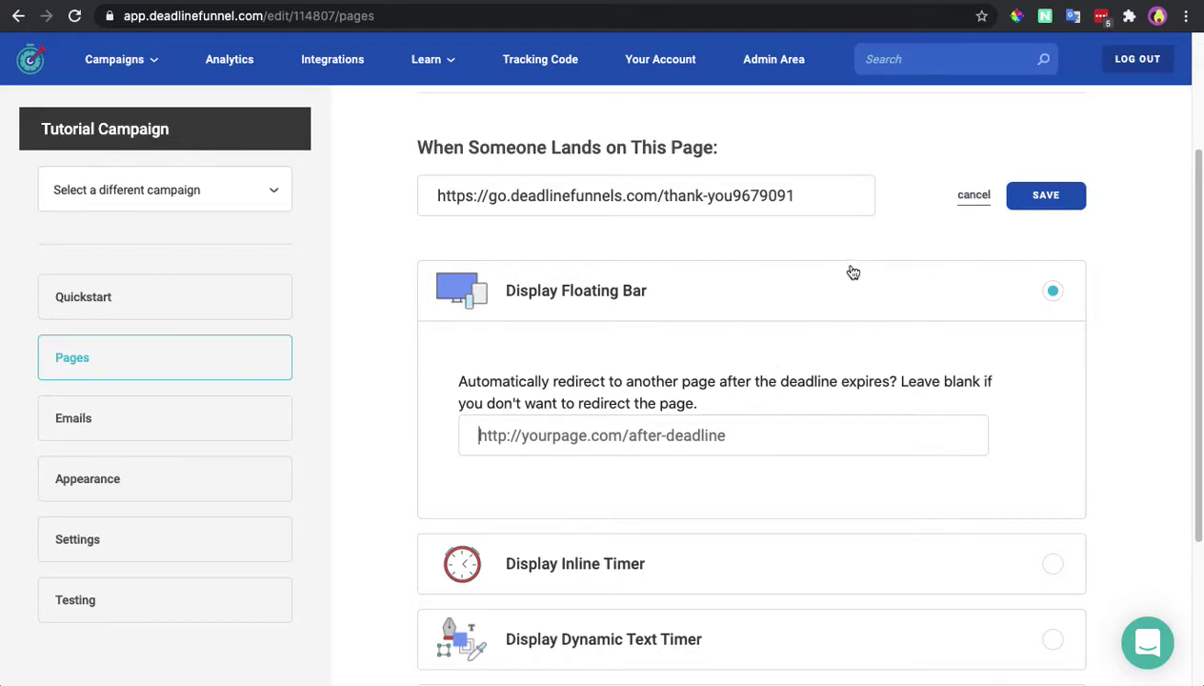
left_click(1047, 196)
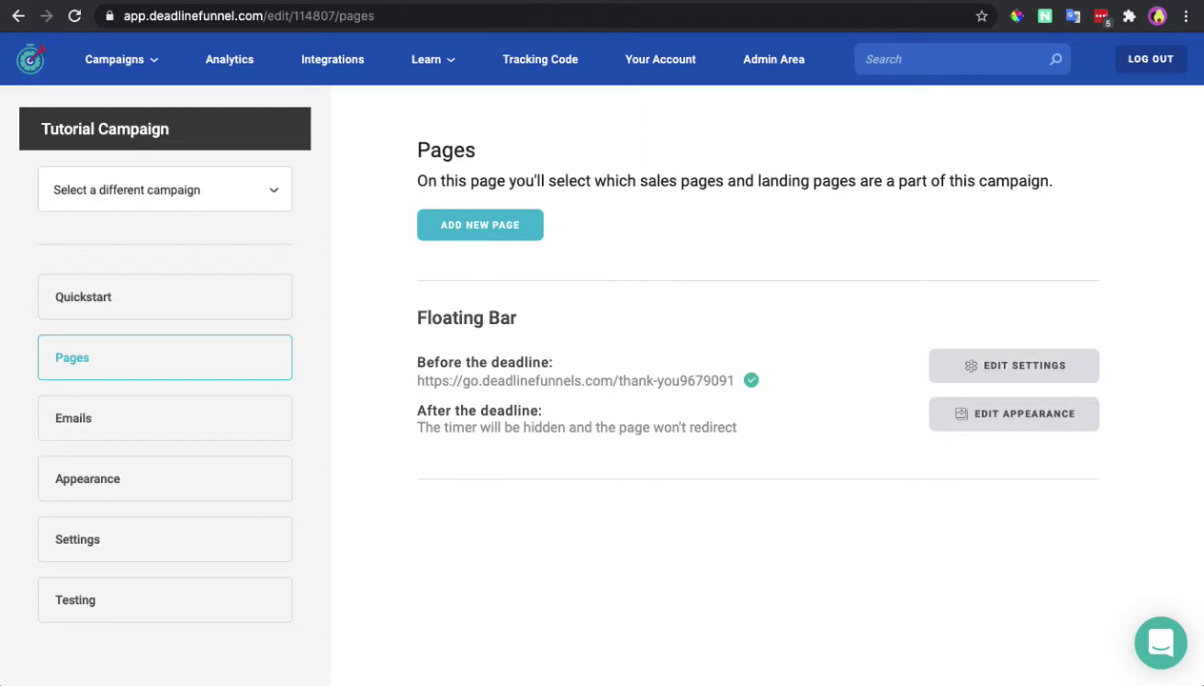
Step: View the live thank-you page with the floating bar counting down to Sunday, December 6th
key("ctrl+Tab")
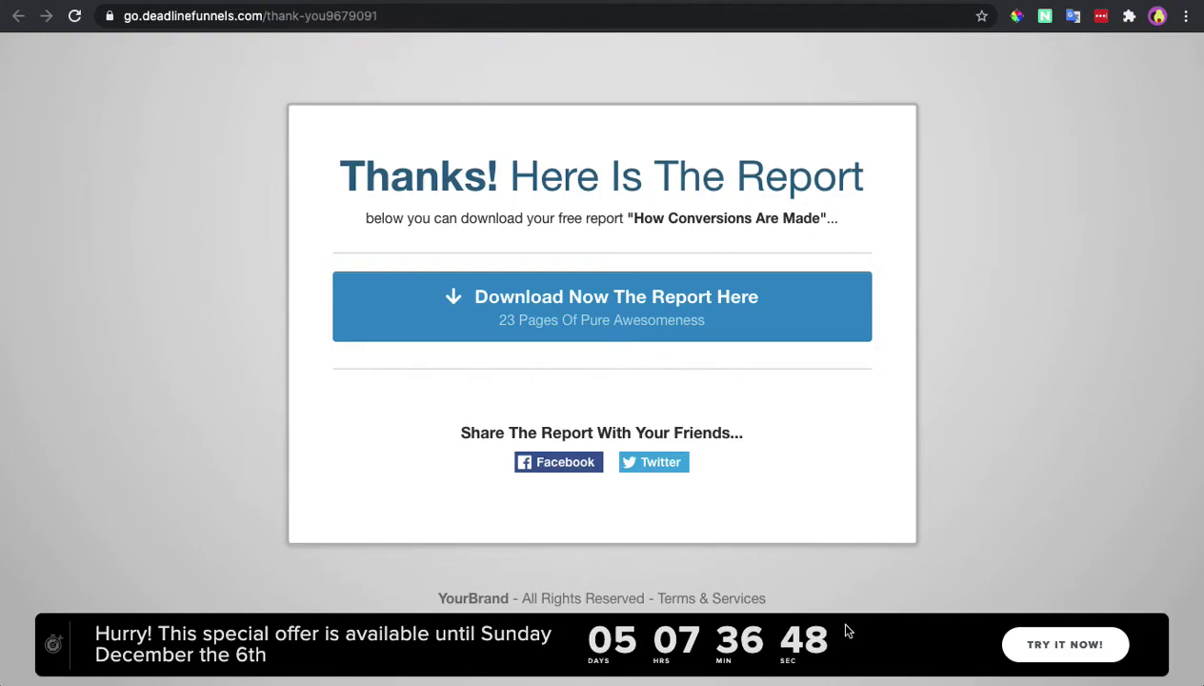
Step: Style the floating bar with the Greeeeeen preset and save it for the current page only
key("ctrl+shift+Tab")
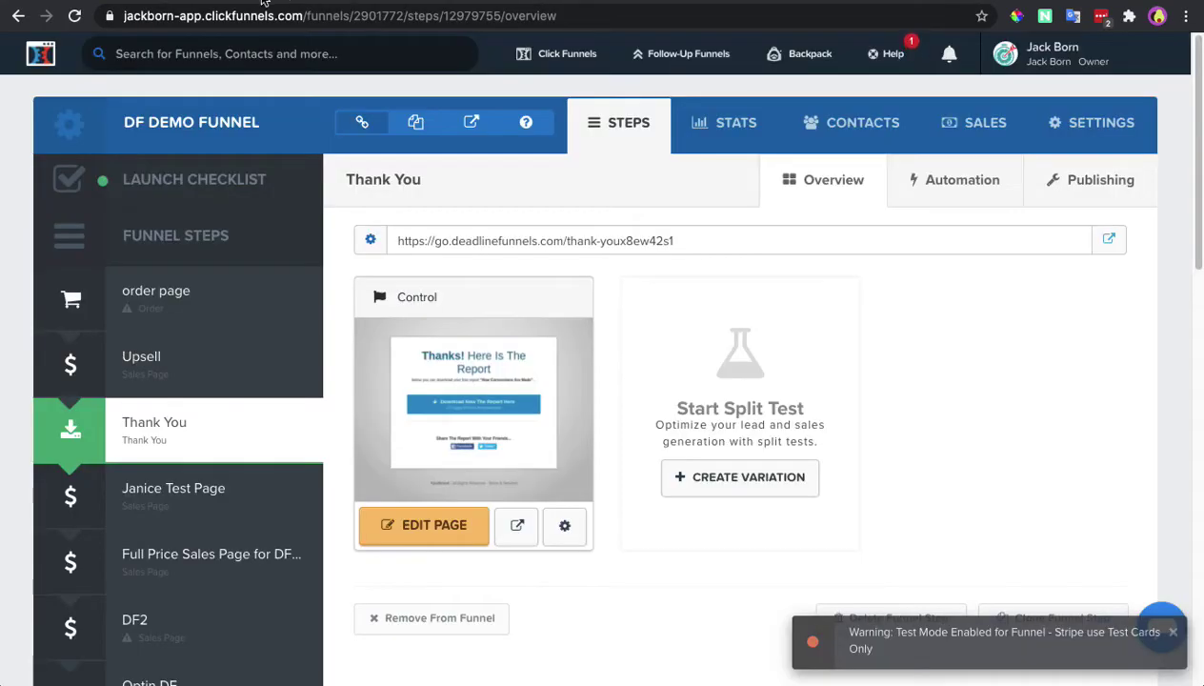
key("ctrl+shift+Tab")
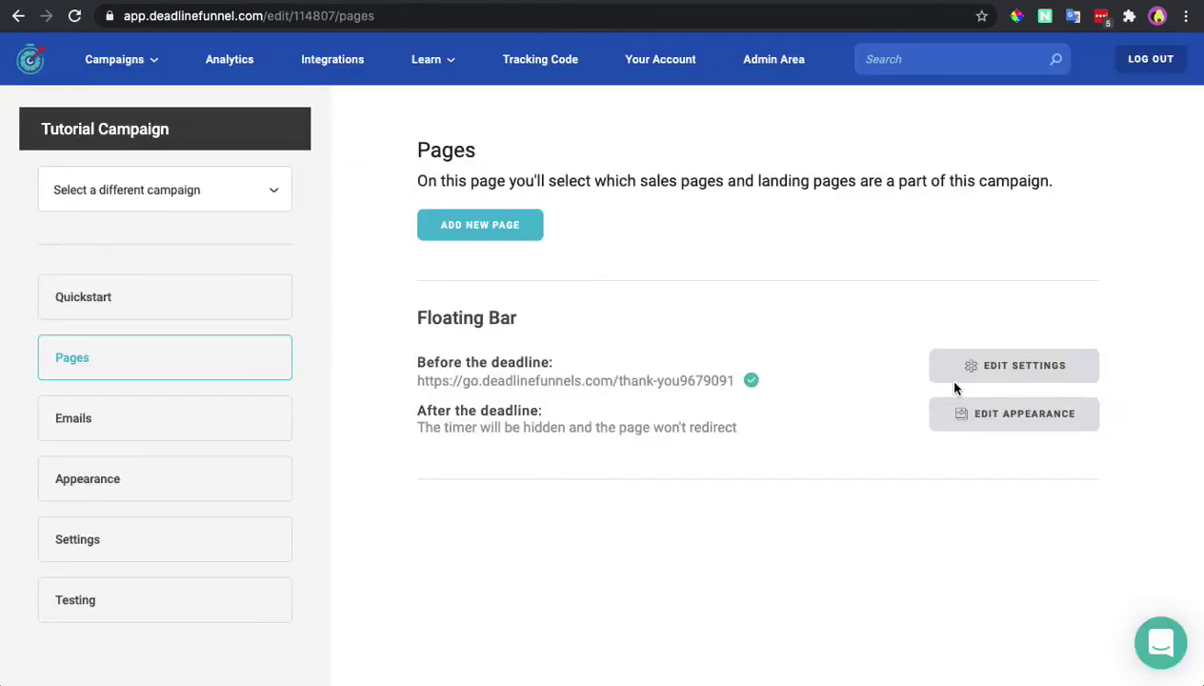
left_click(1031, 425)
left_click(156, 398)
left_click(139, 267)
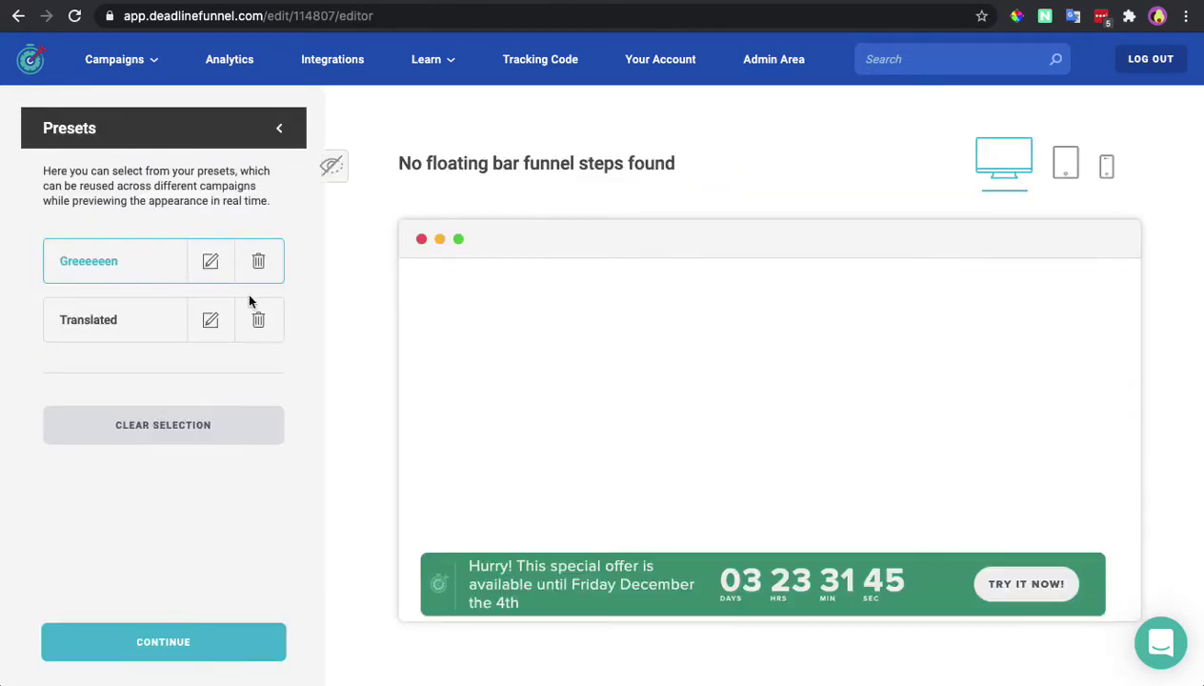
left_click(185, 653)
left_click(179, 584)
left_click(233, 514)
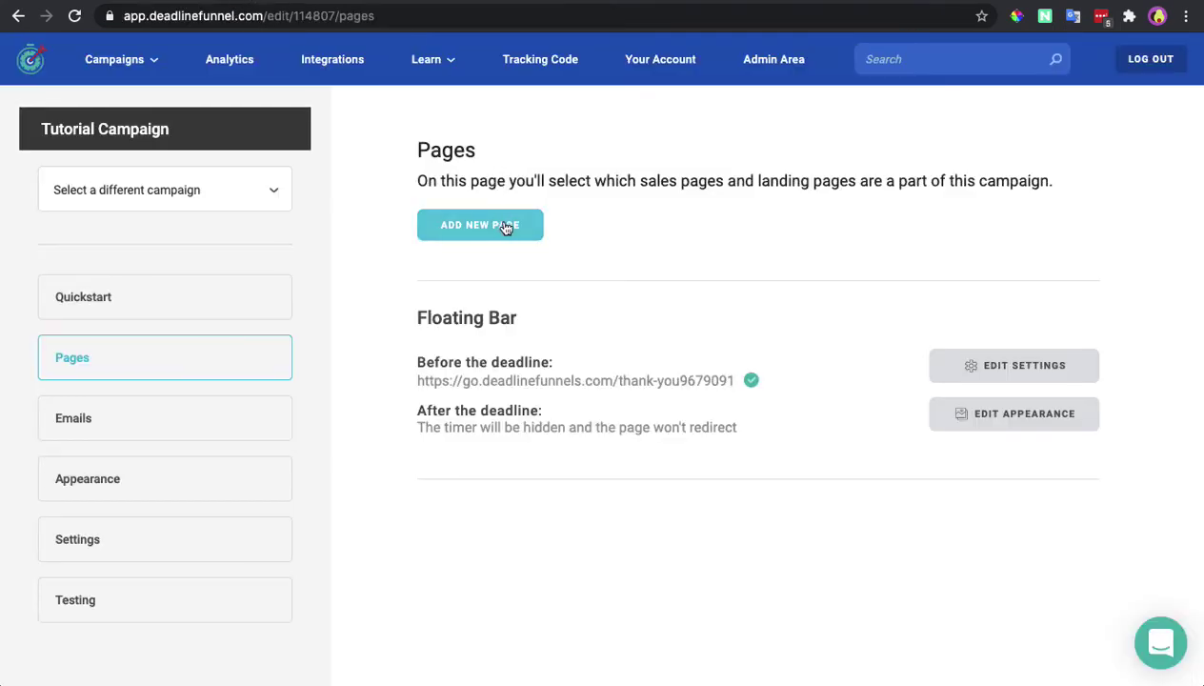
Step: Add the thank-you URL as another campaign page set to Display Inline Timer
left_click(505, 234)
left_click(566, 381)
key("ctrl+v")
scroll(801, 408, "down", 1)
scroll(801, 411, "down", 3)
left_click(658, 332)
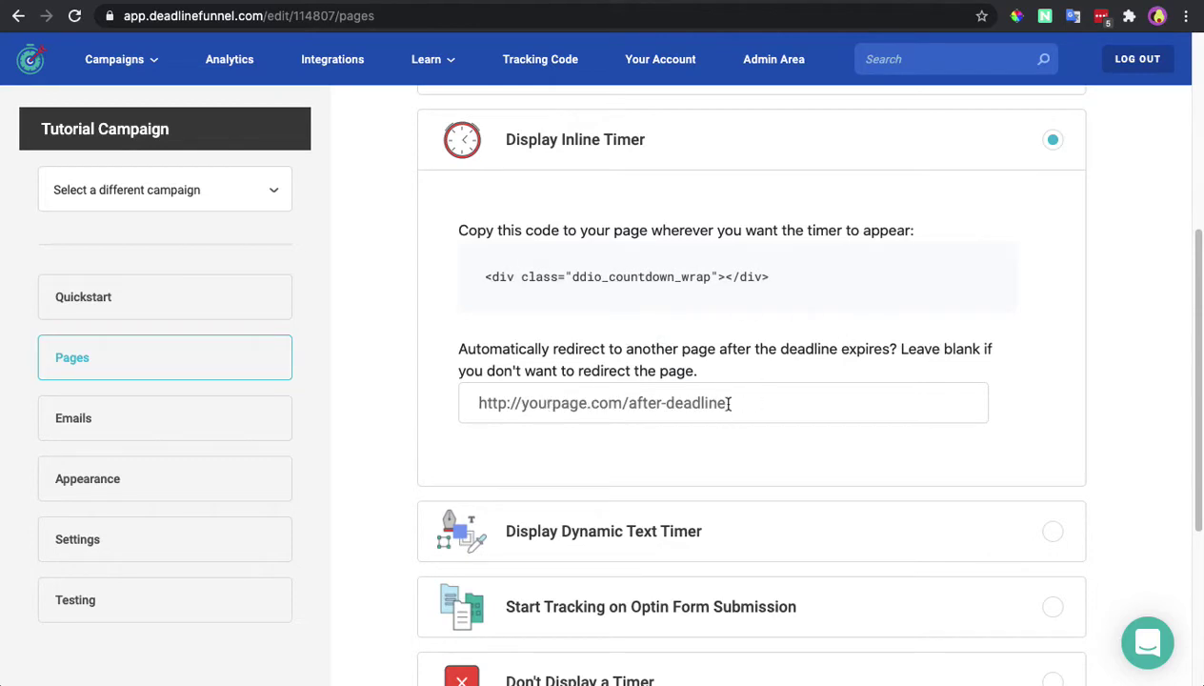
Step: Copy the inline timer embed code and save the page, leaving no redirect after the deadline
left_click(768, 401)
left_click_drag(460, 230, 1000, 231)
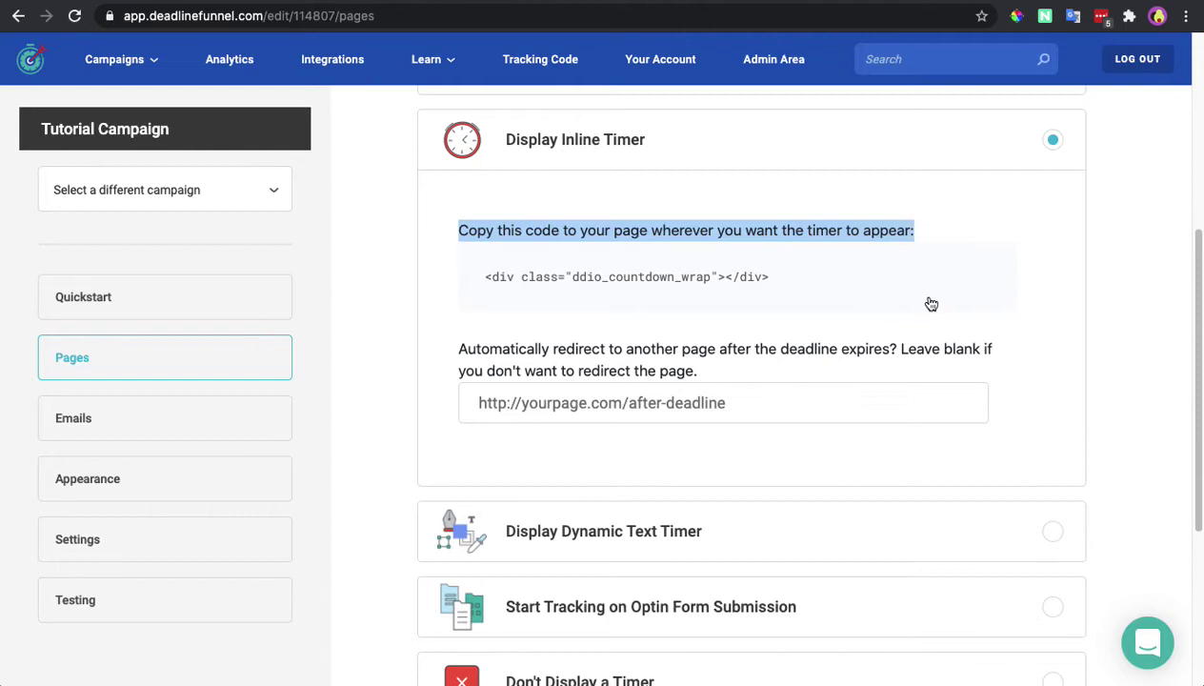
left_click(688, 280)
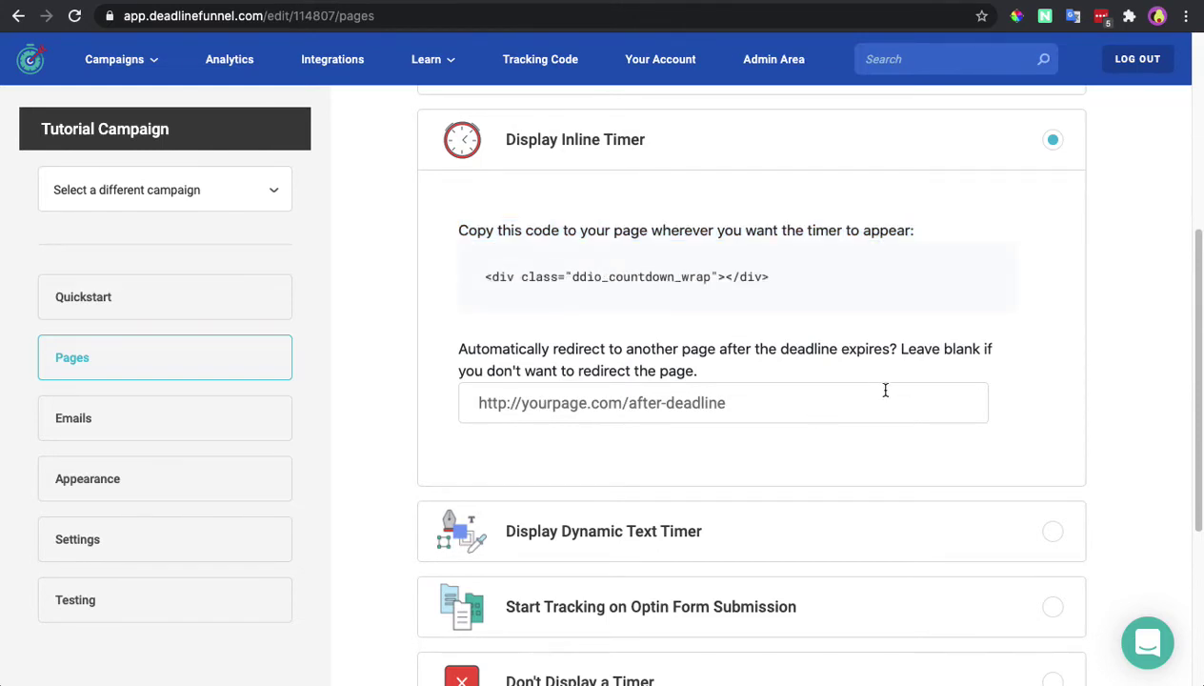
scroll(886, 392, "up", 5)
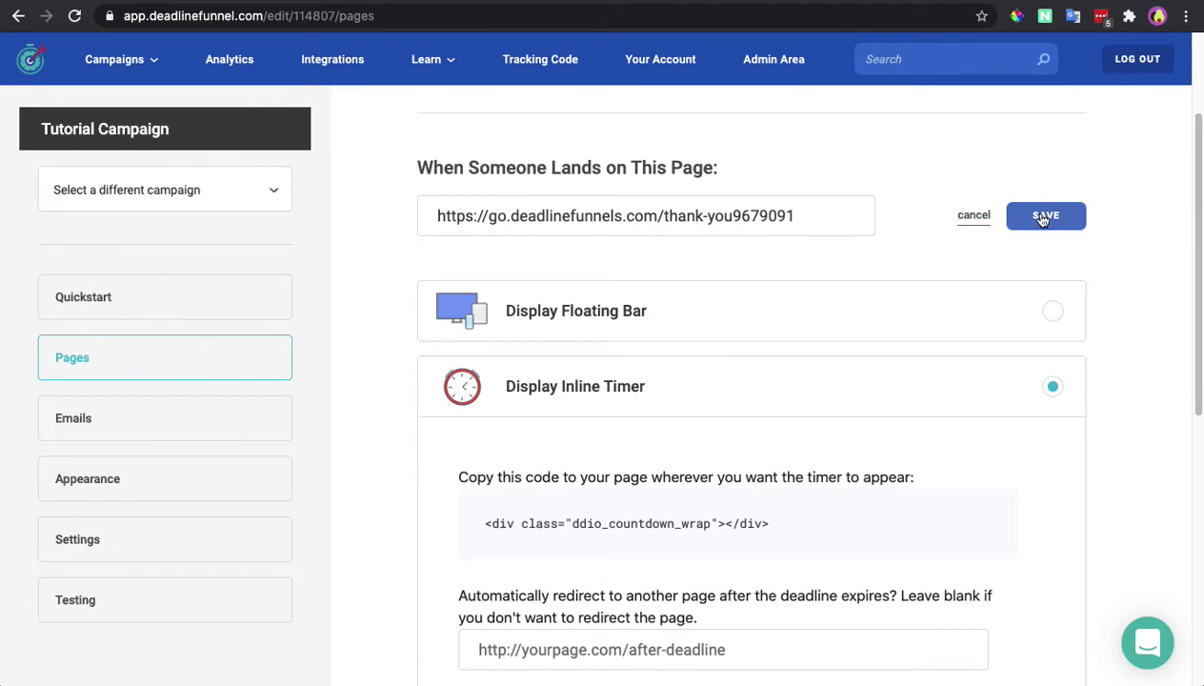
left_click(1045, 216)
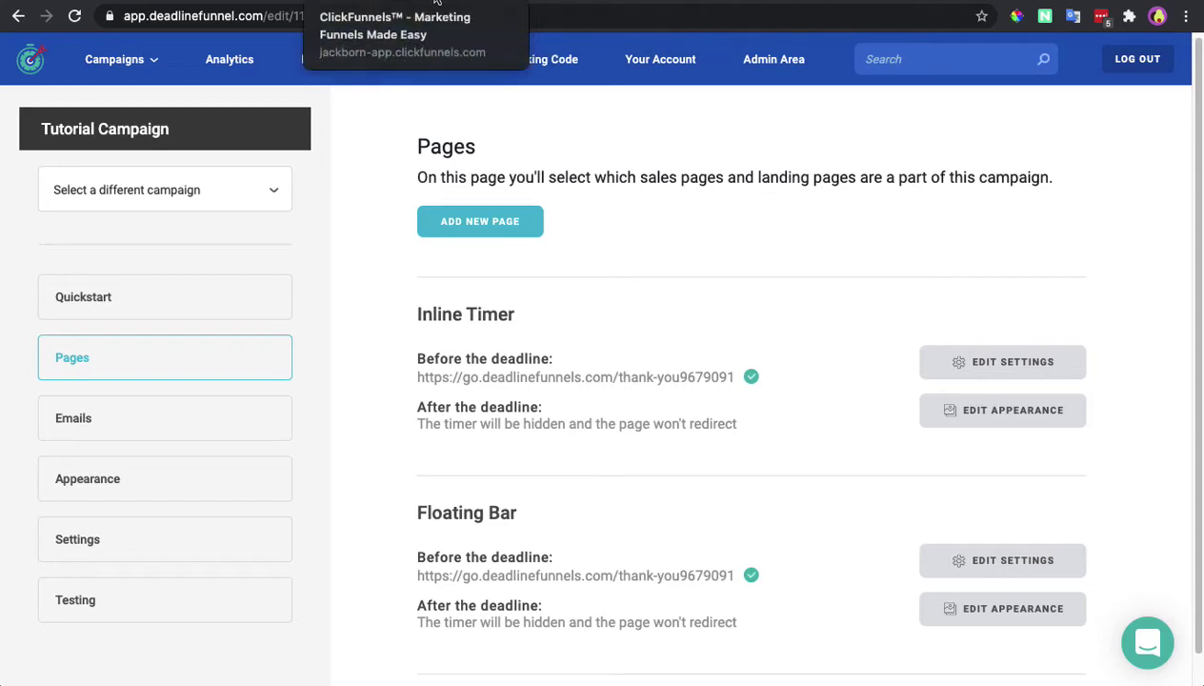
Step: Open the Thank You page editor and place a Custom JS/HTML element above the download button
left_click(534, 10)
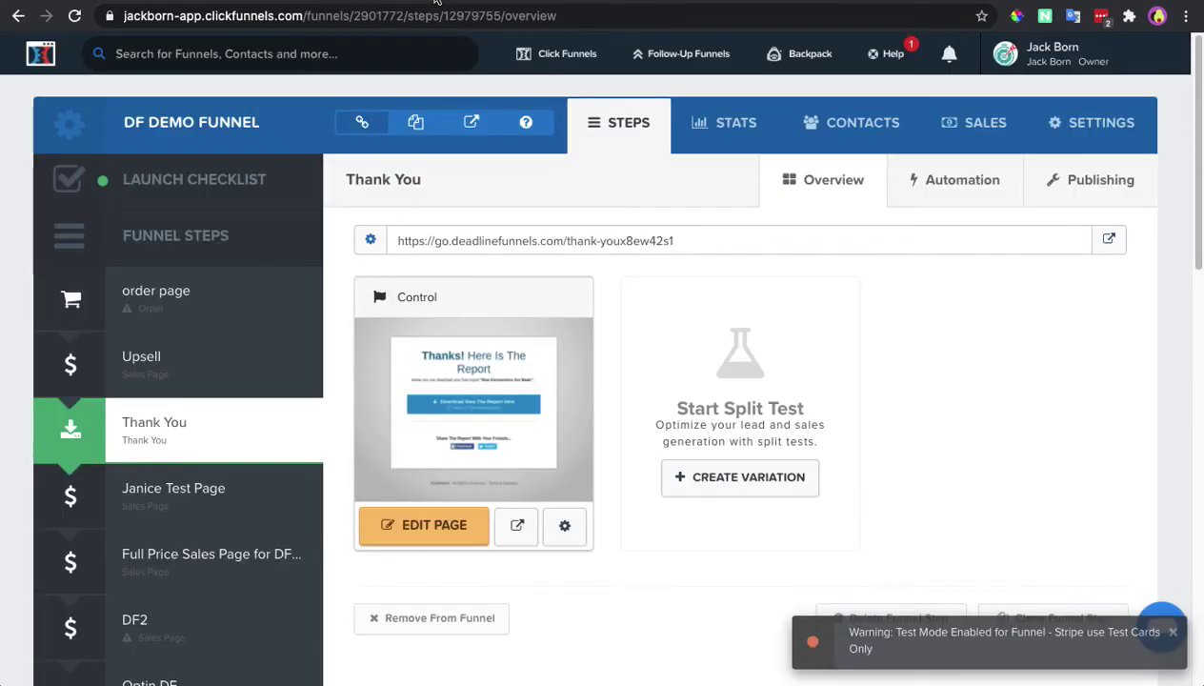
left_click(428, 529)
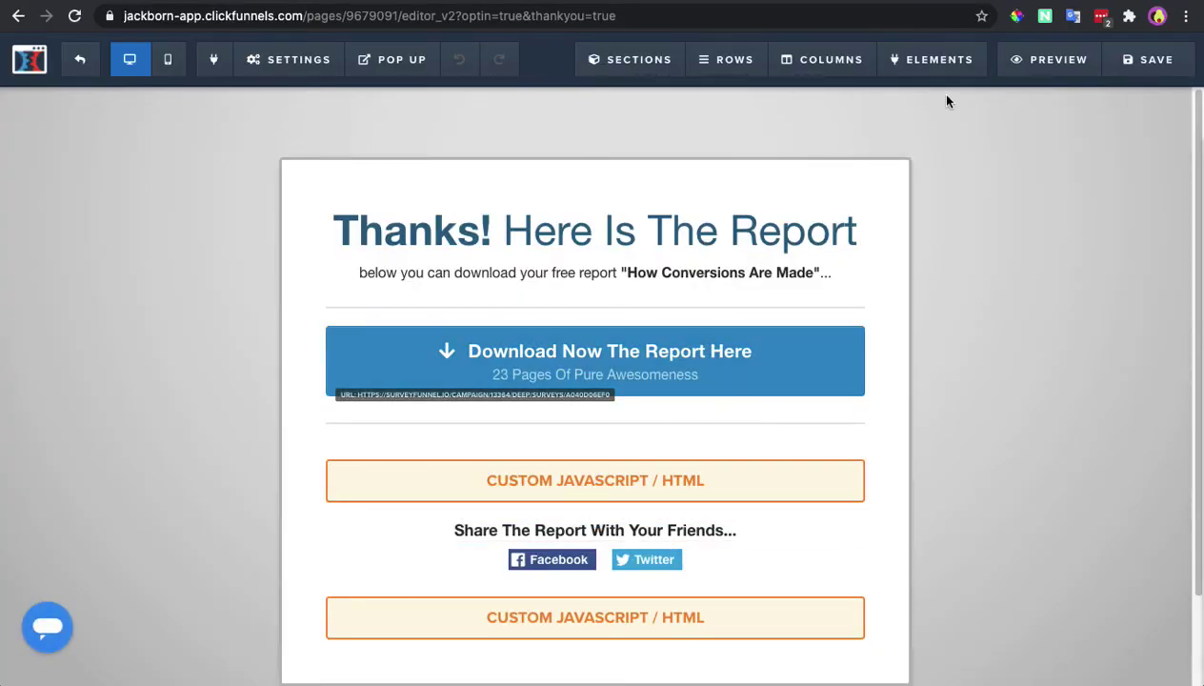
mouse_move(924, 69)
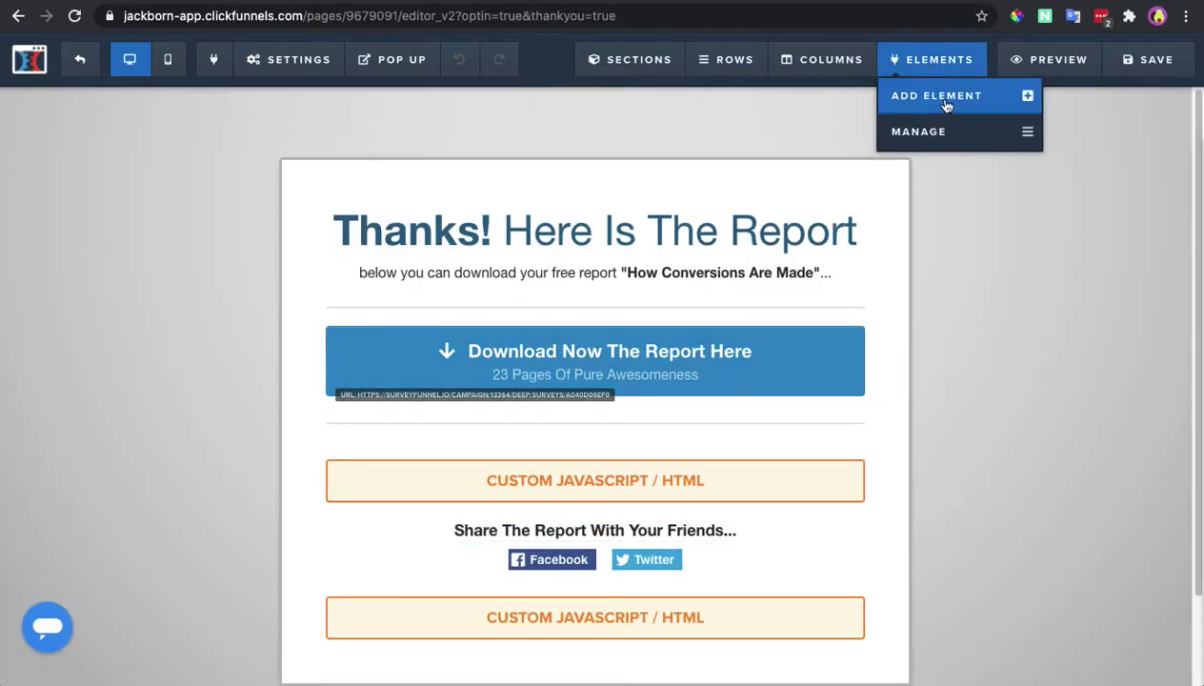
left_click(946, 99)
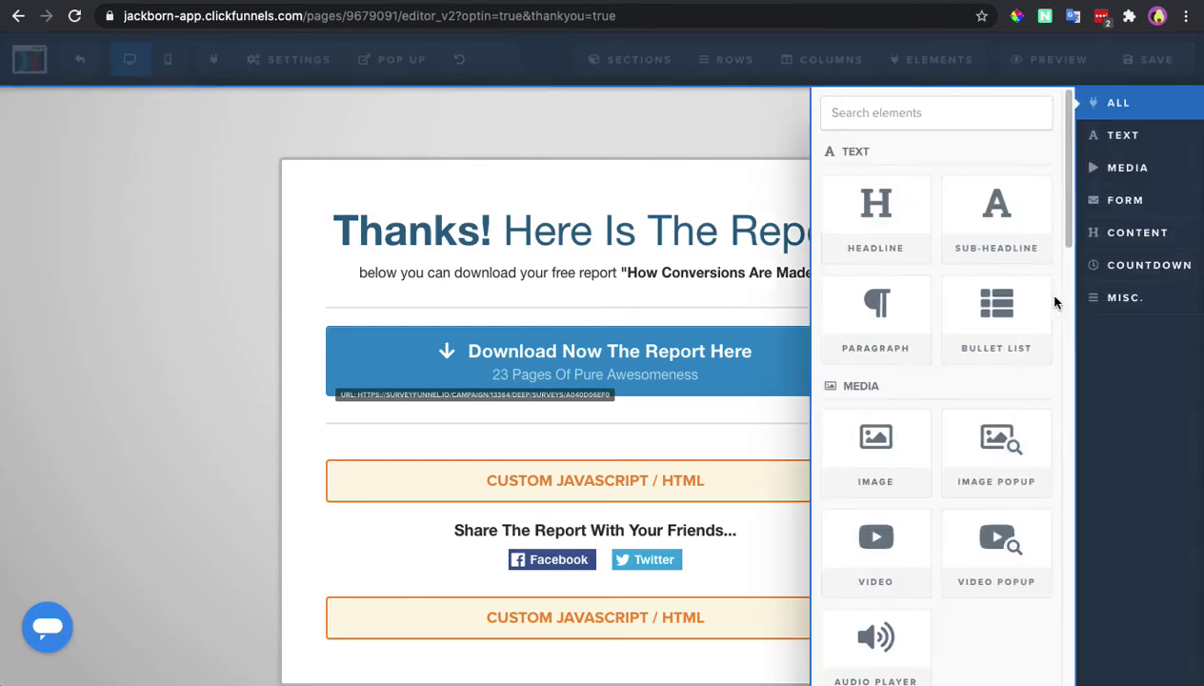
scroll(968, 337, "down", 10)
scroll(968, 336, "down", 5)
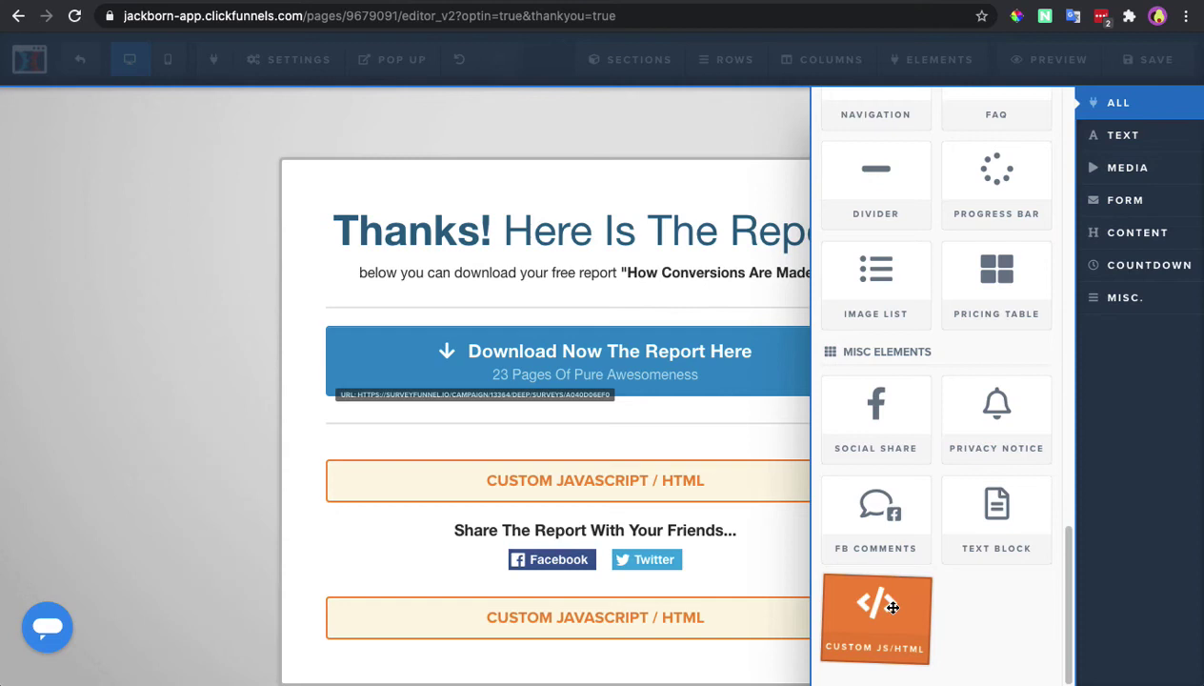
left_click_drag(892, 607, 601, 424)
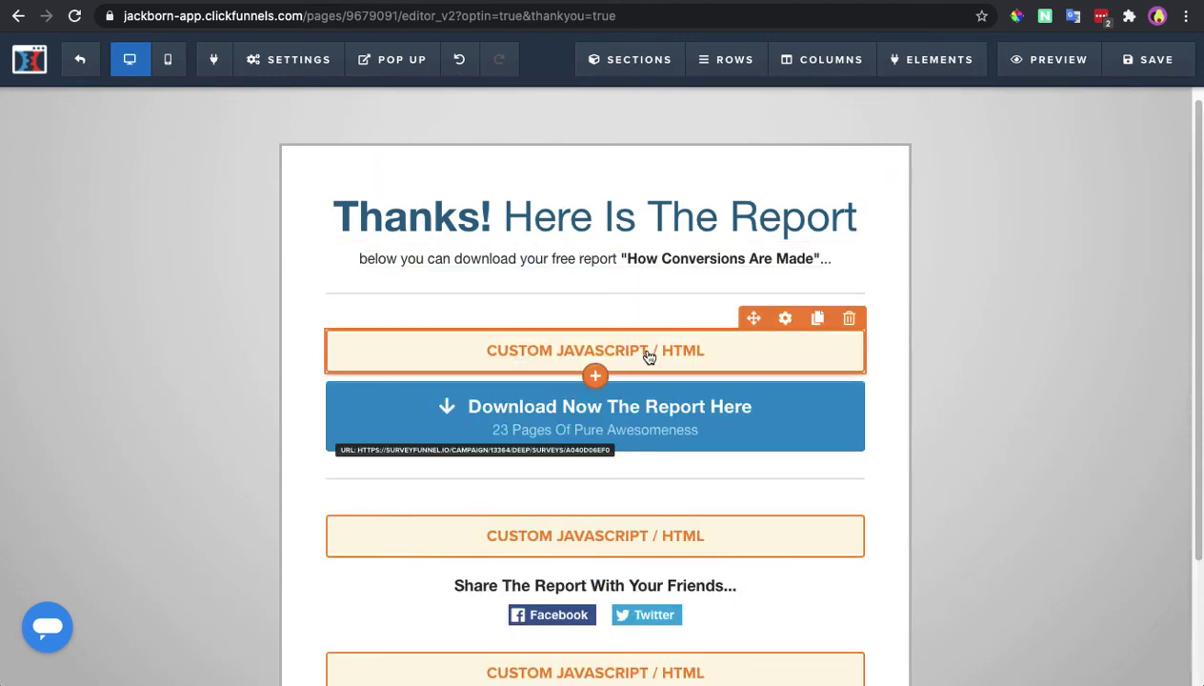
Step: Paste the ddio_countdown_wrap div code into the custom block and save the thank-you page
left_click(648, 356)
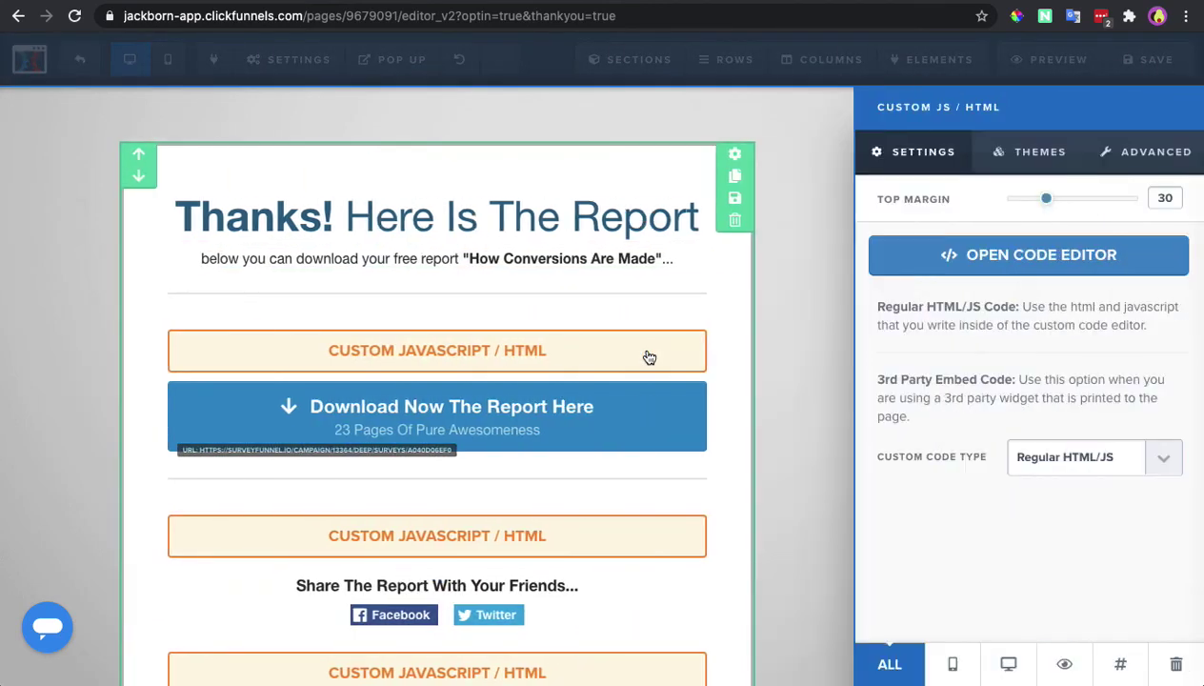
left_click(1008, 262)
key("super+v")
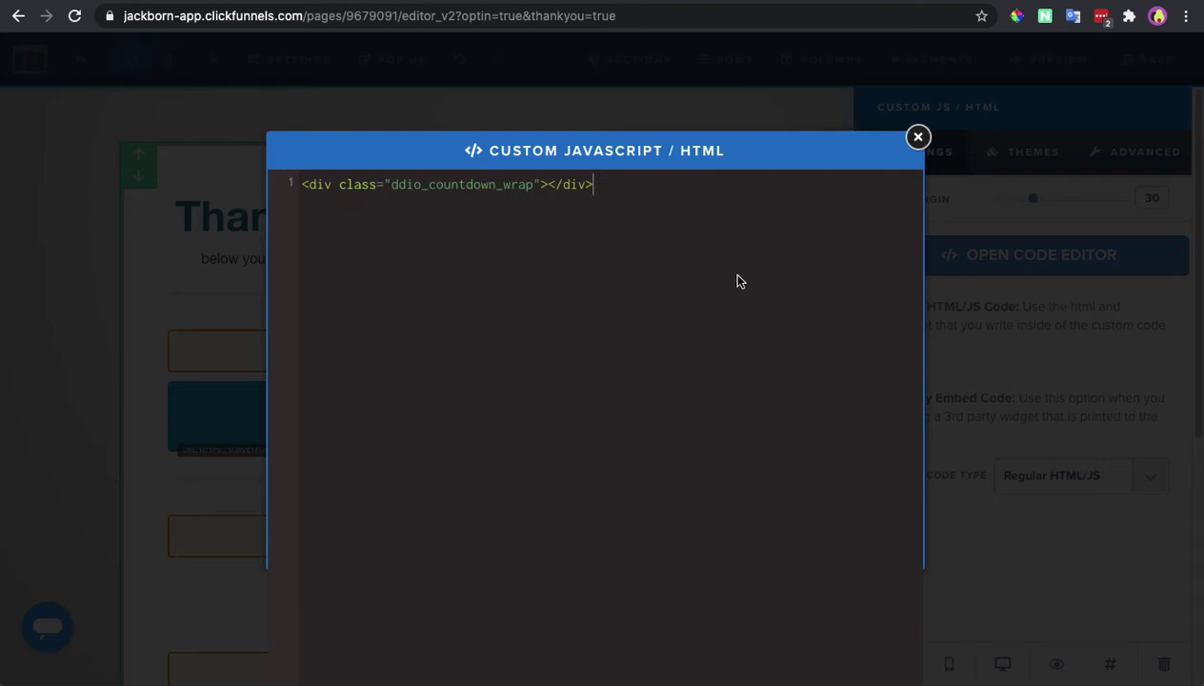
left_click(918, 138)
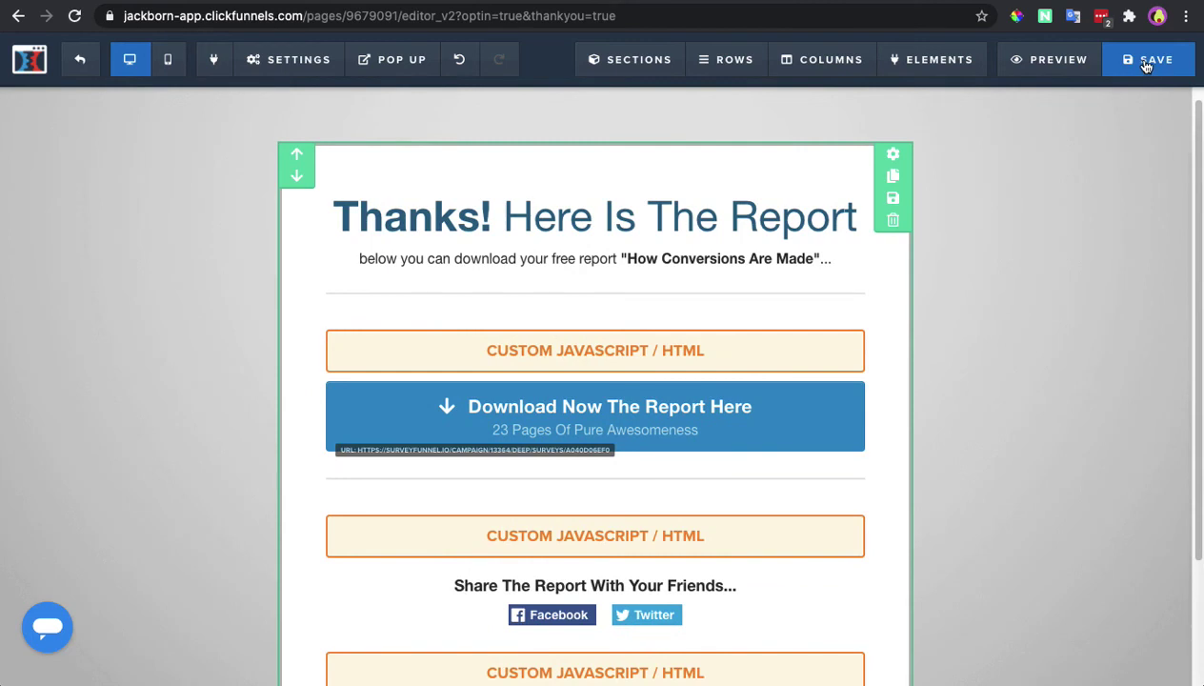
left_click(1146, 63)
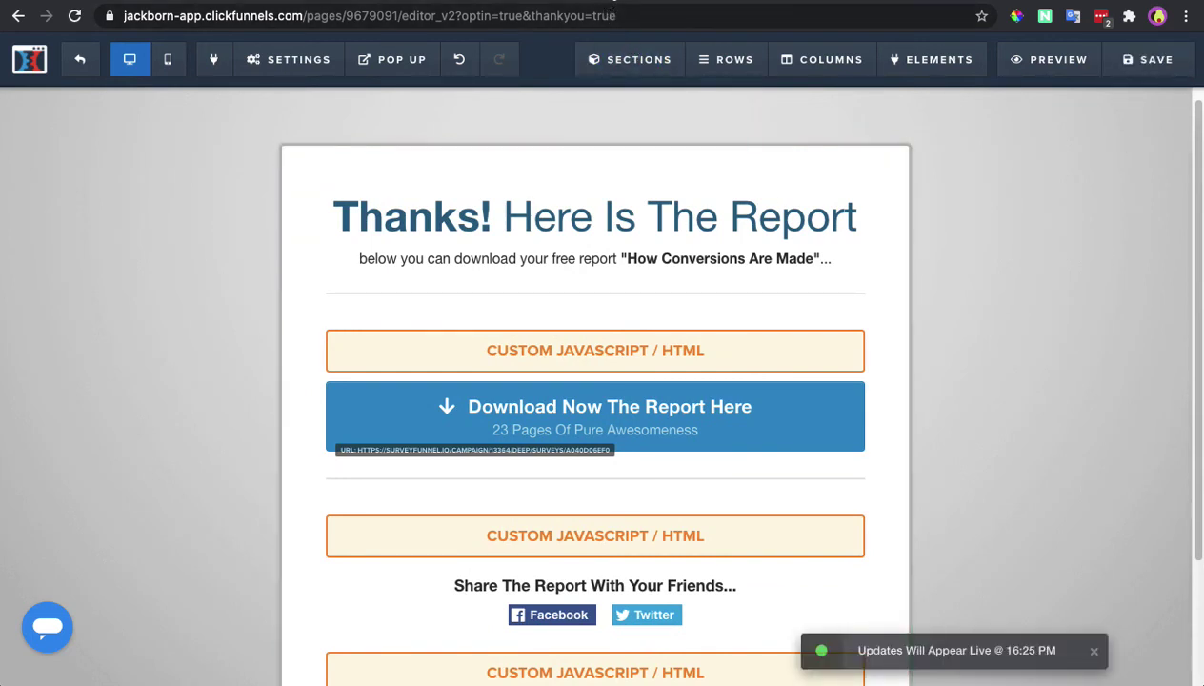
Step: Reload the published thank-you page to show the inline countdown, then return to Deadline Funnel
key("ctrl+Tab")
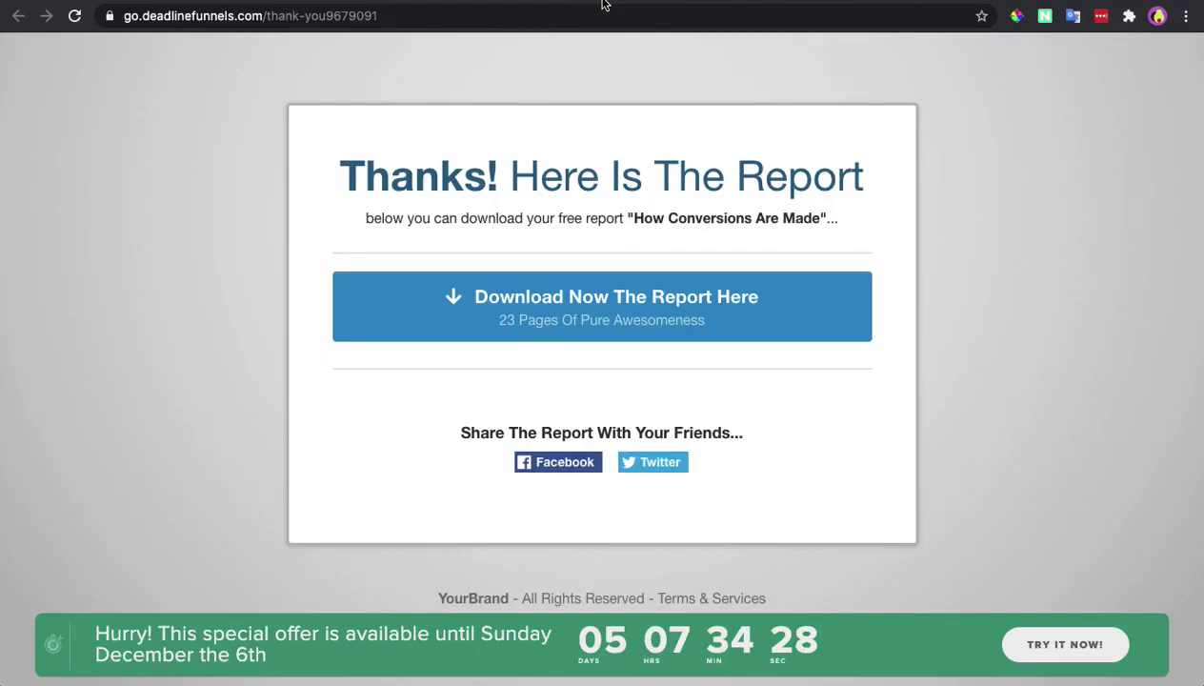
left_click(75, 16)
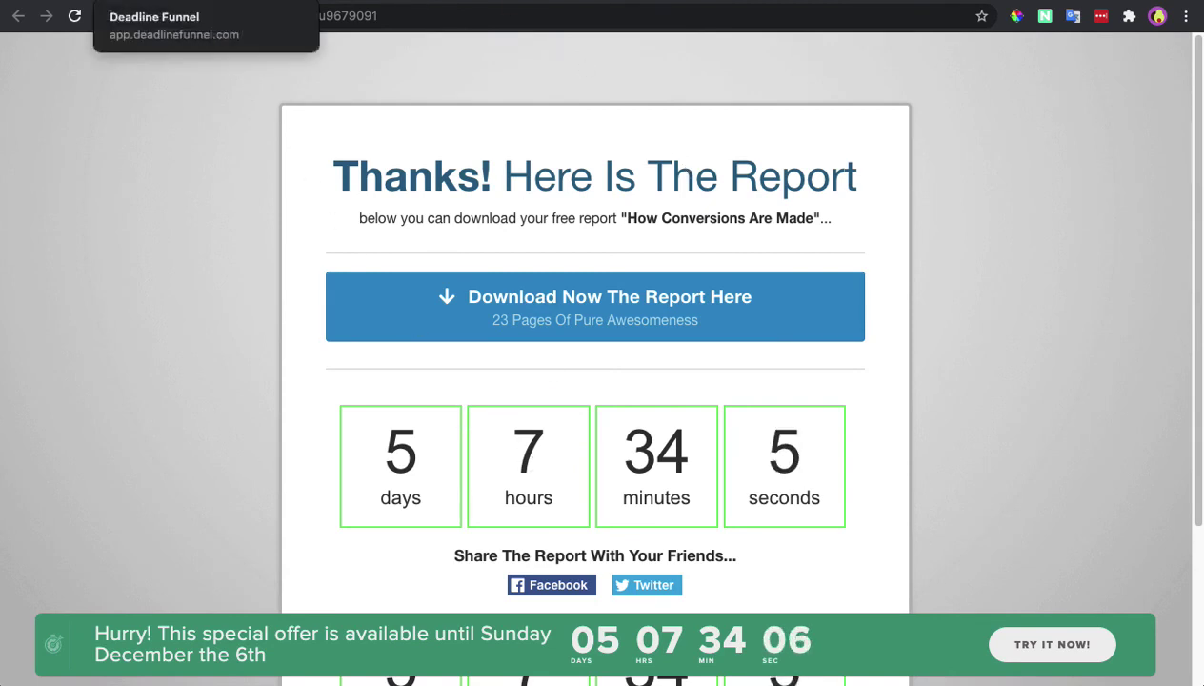
left_click(171, 1)
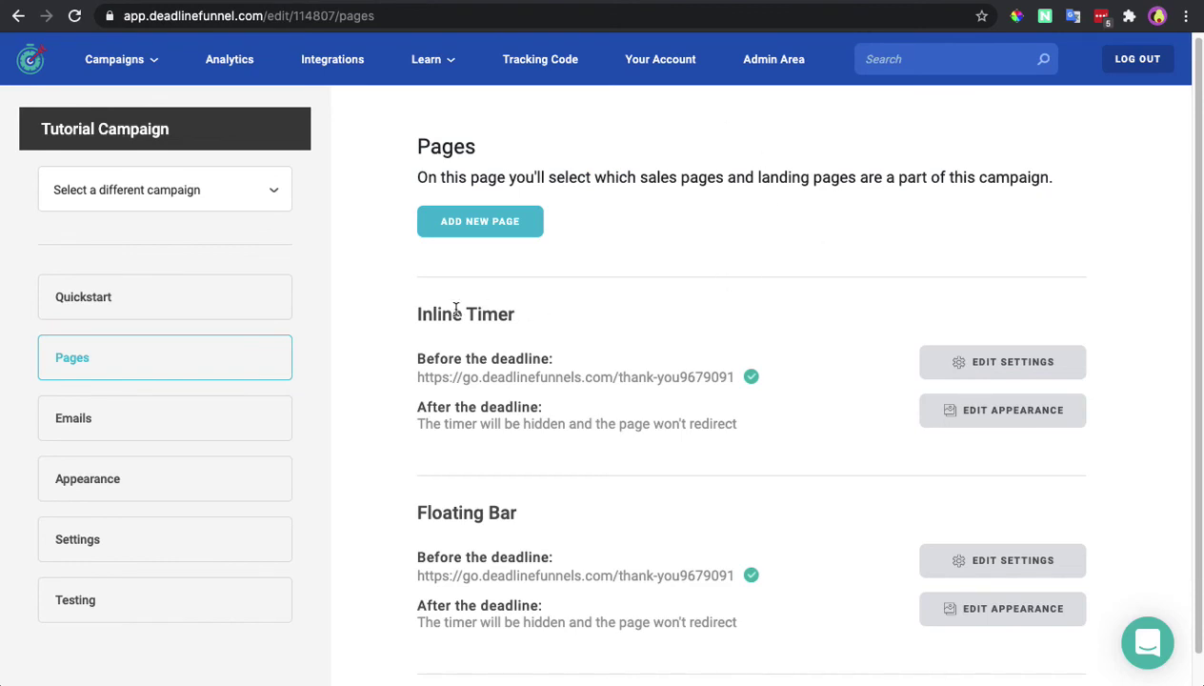